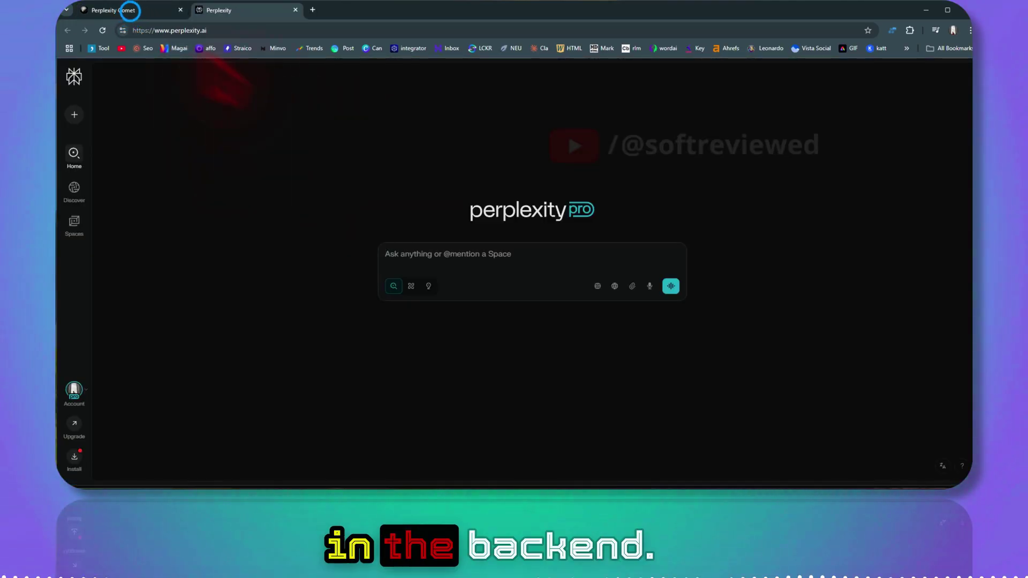
# Join the Comet waitlist from the Comet landing page, then view the Perplexity Max plan details
pyautogui.click(130, 11)
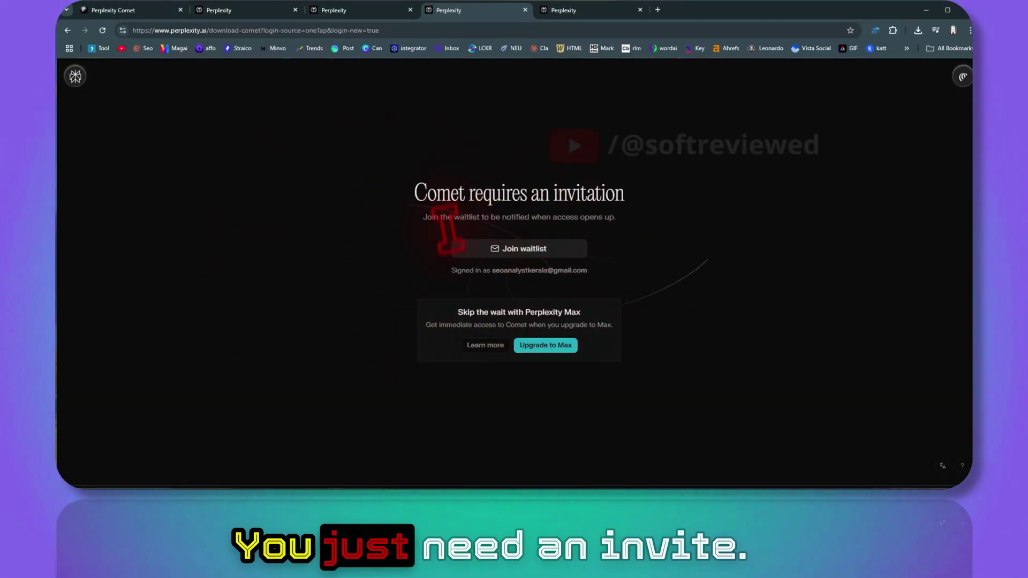
pyautogui.click(533, 250)
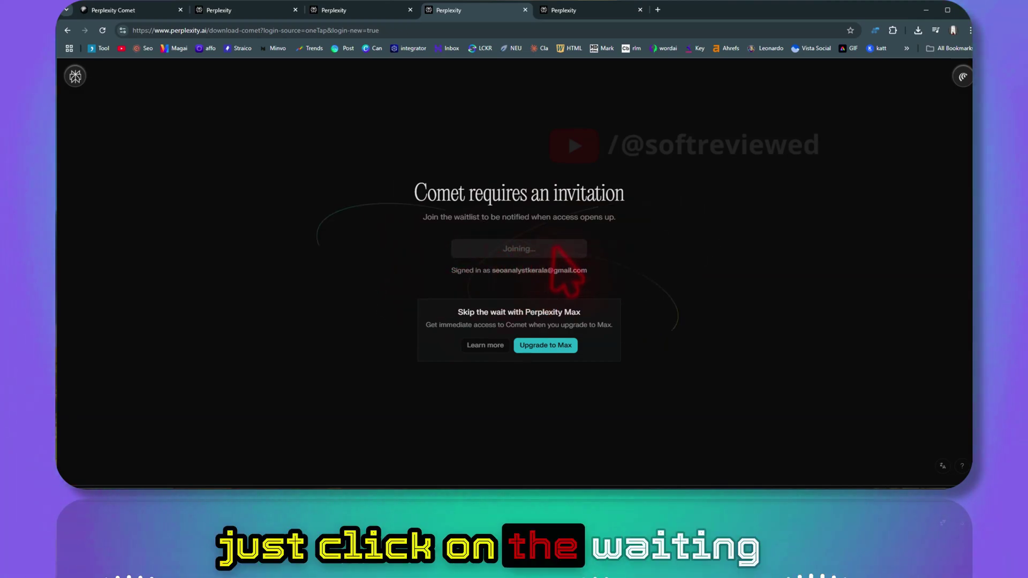
pyautogui.click(543, 347)
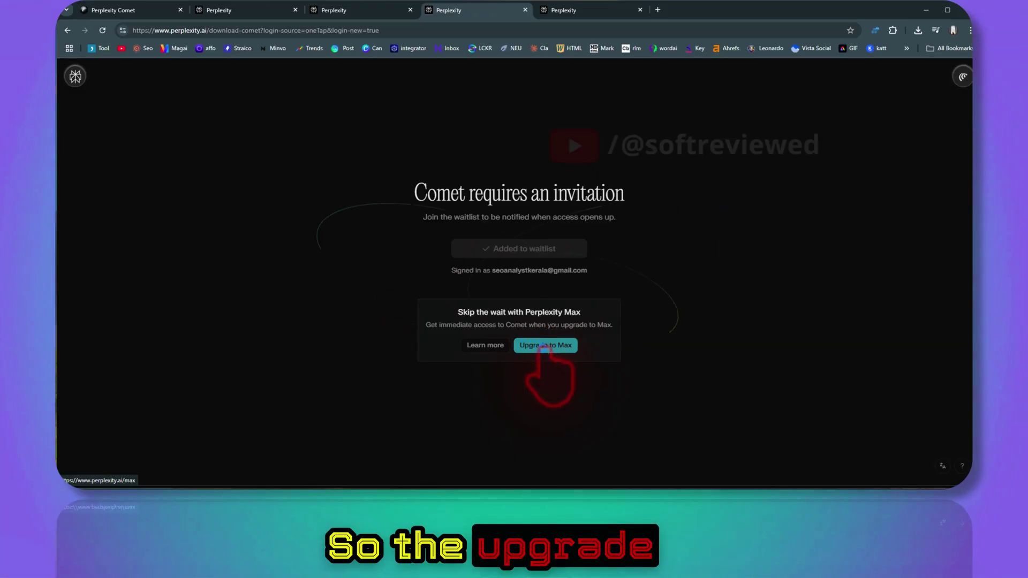
pyautogui.click(571, 9)
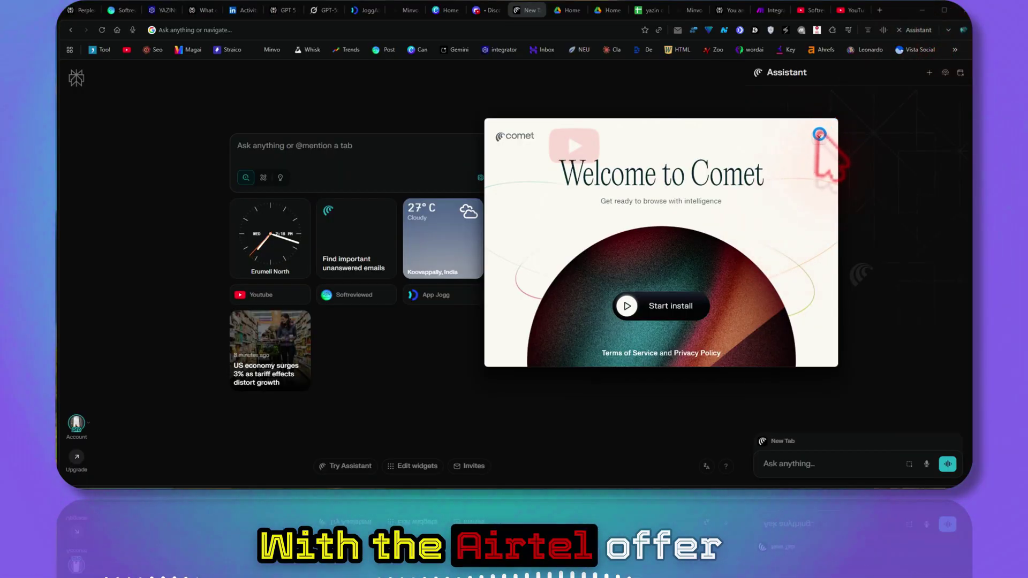
# Close the Welcome to Comet dialog, check the account menu, and go to perplexity.ai
pyautogui.click(817, 136)
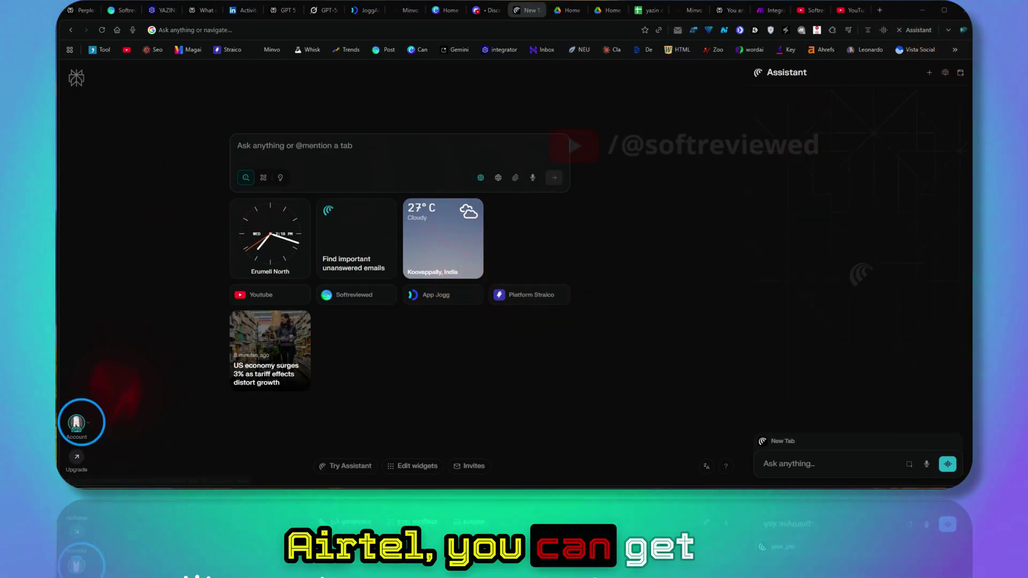
pyautogui.click(78, 423)
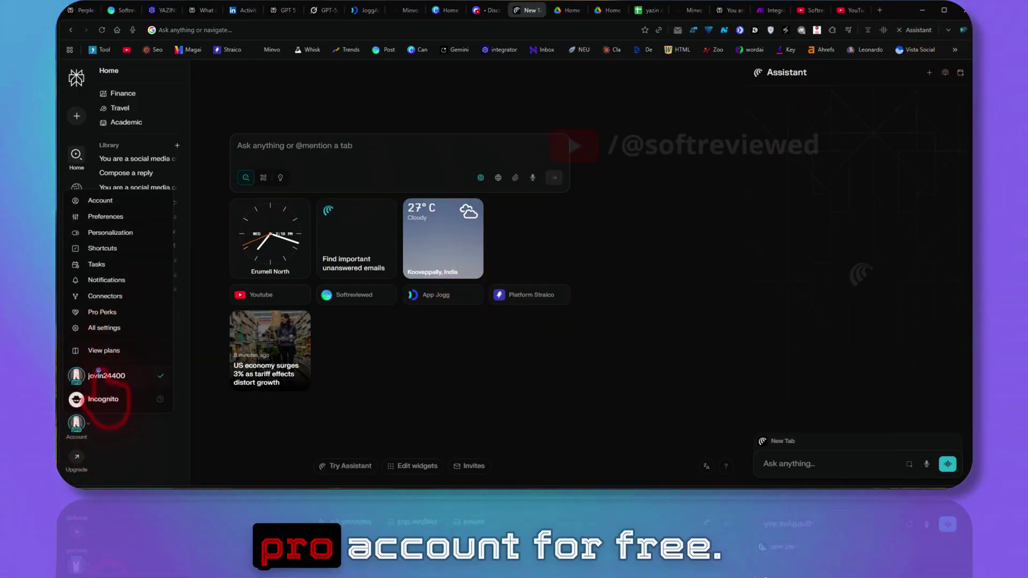
pyautogui.click(99, 373)
pyautogui.click(76, 81)
pyautogui.click(231, 196)
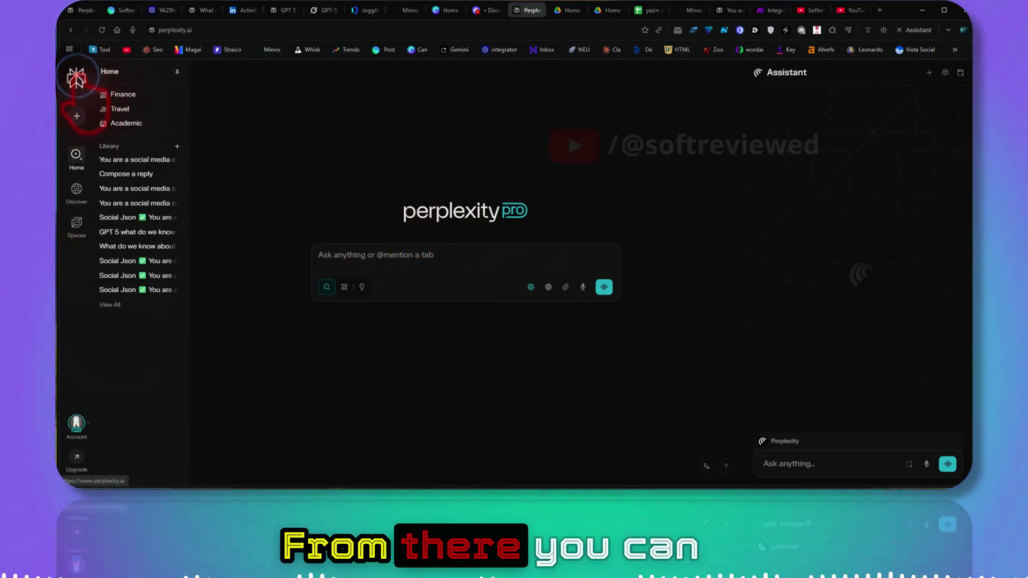
# Go back to the New Tab page and open the Invites page, showing 0 invites available
pyautogui.click(218, 29)
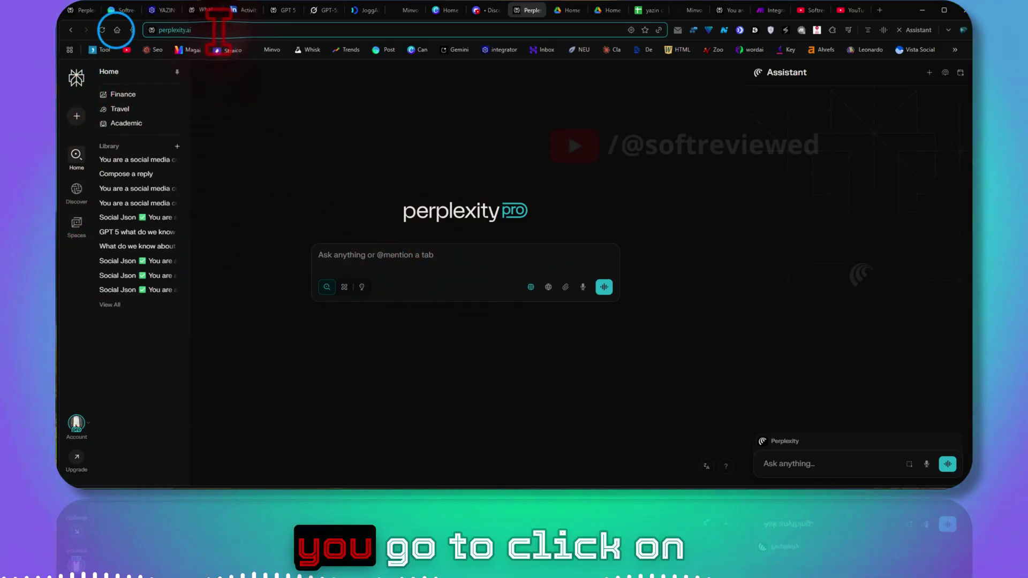
pyautogui.click(116, 30)
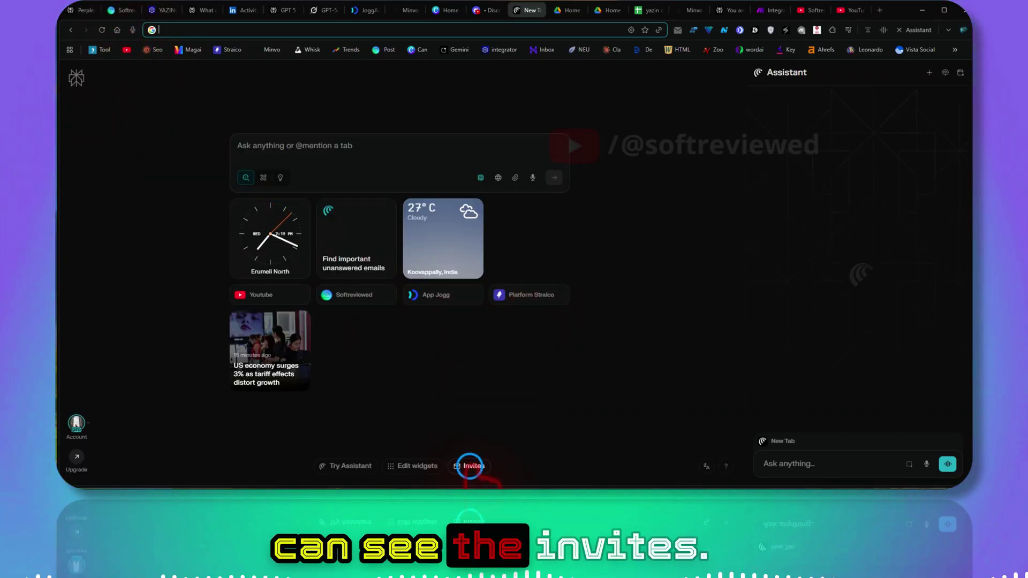
pyautogui.click(470, 466)
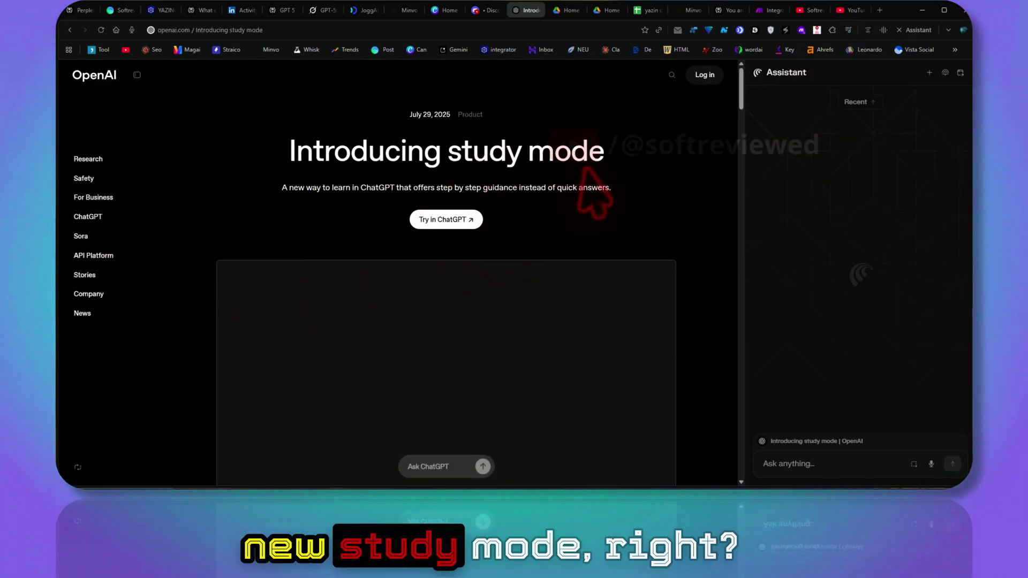
# Have the Assistant summarize the OpenAI study mode article, then start a voice session
pyautogui.scroll(-20, 584, 168)
pyautogui.scroll(-5, 585, 168)
pyautogui.scroll(12, 589, 177)
pyautogui.click(869, 30)
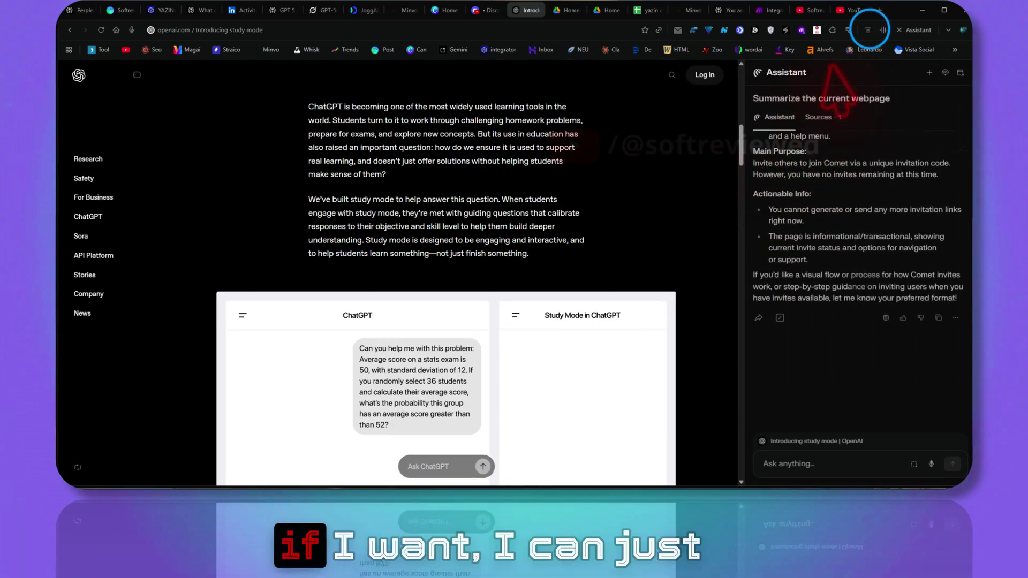
pyautogui.click(869, 30)
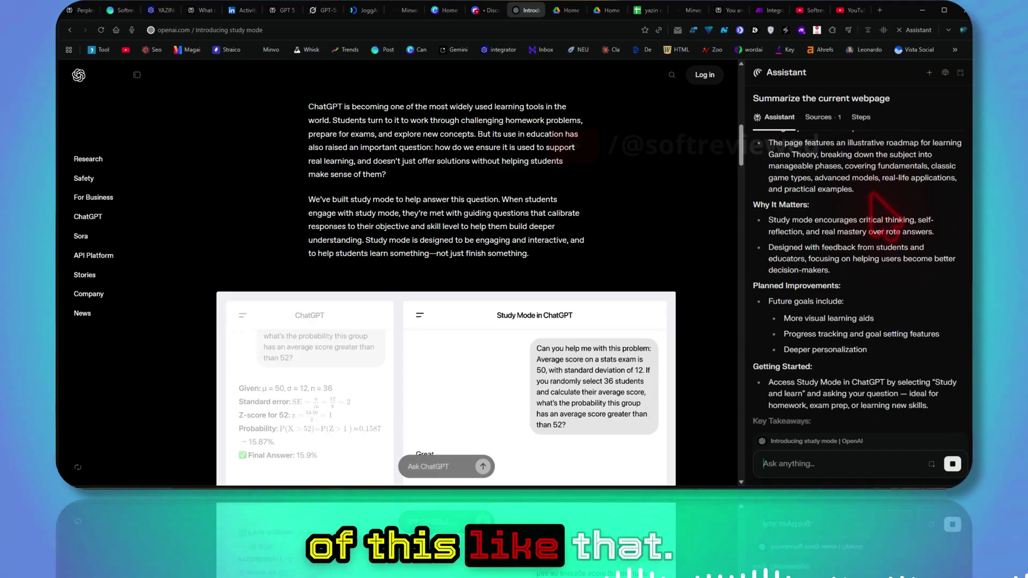
pyautogui.click(884, 30)
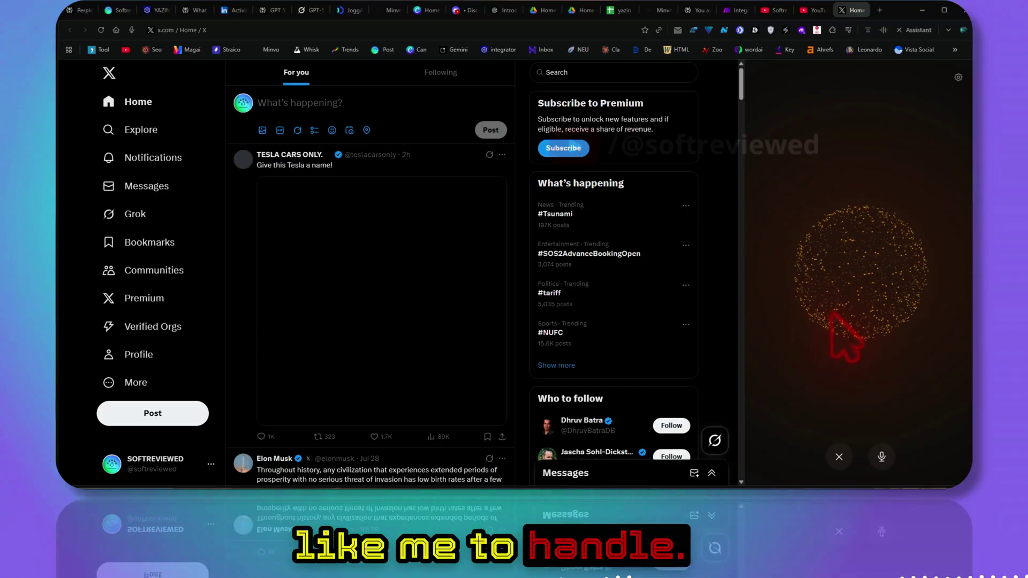
# End the voice session with the X (End Session) button in the Assistant panel
pyautogui.click(831, 450)
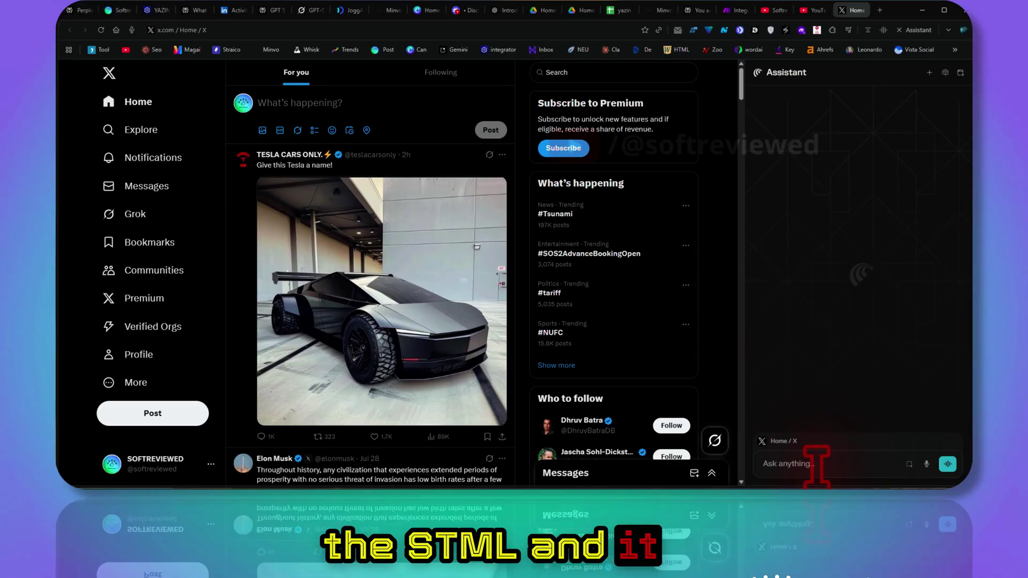
# Ask the Assistant to post a tweet giving away free comment invites, and approve posting it
pyautogui.click(815, 465)
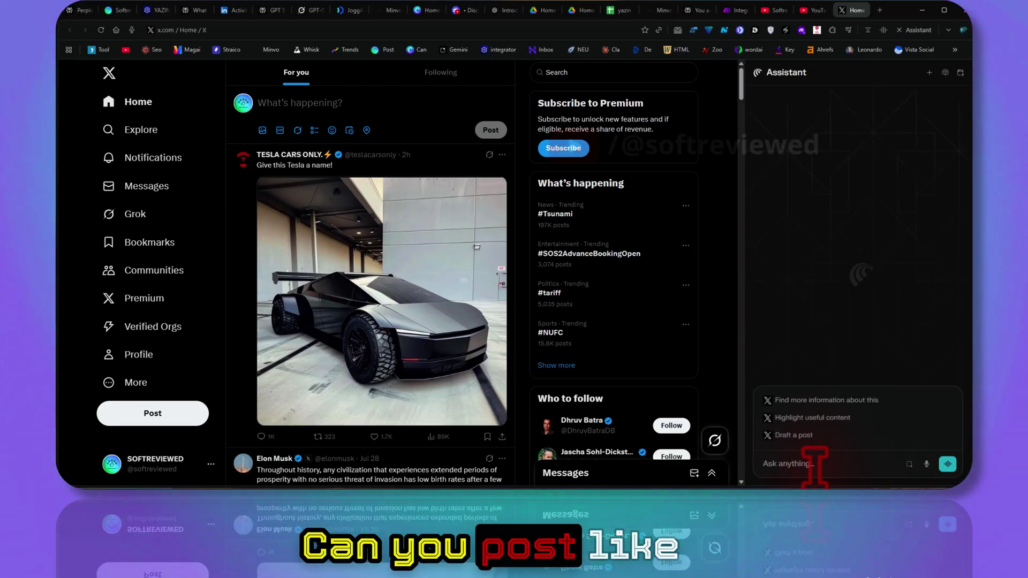
pyautogui.write('Can you post like a tweet that')
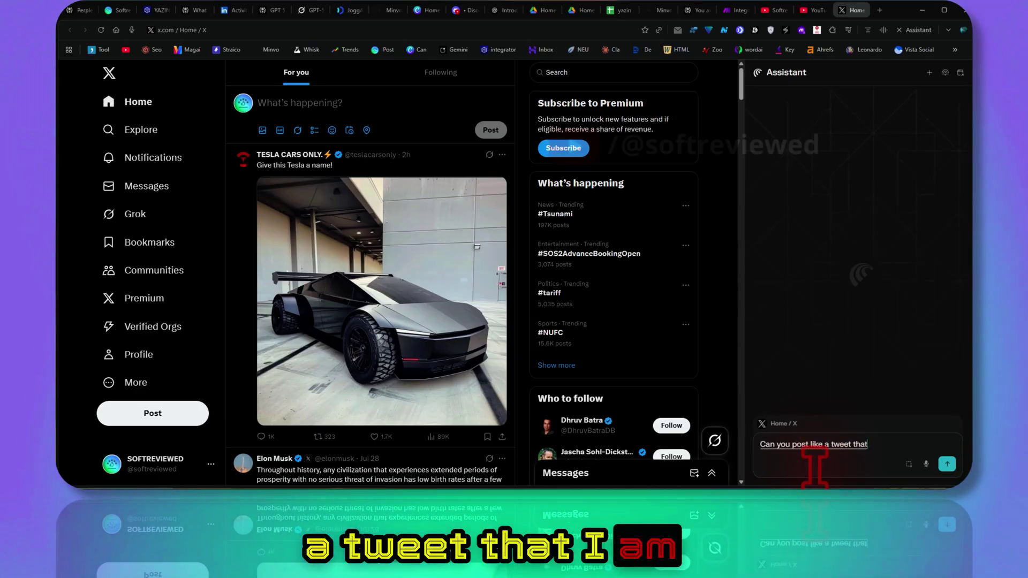
pyautogui.write(' I am giving away free')
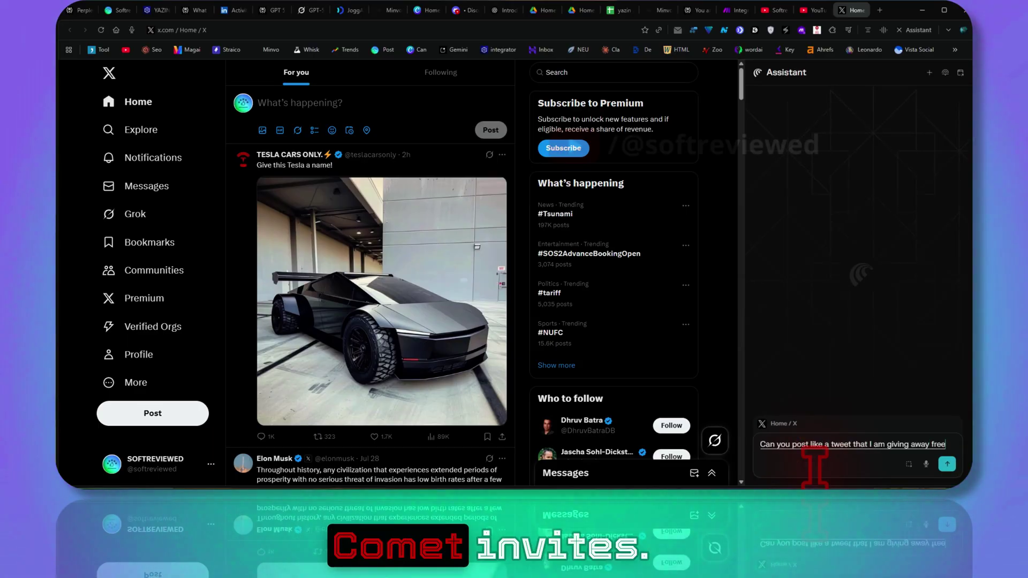
pyautogui.write(' comment invites')
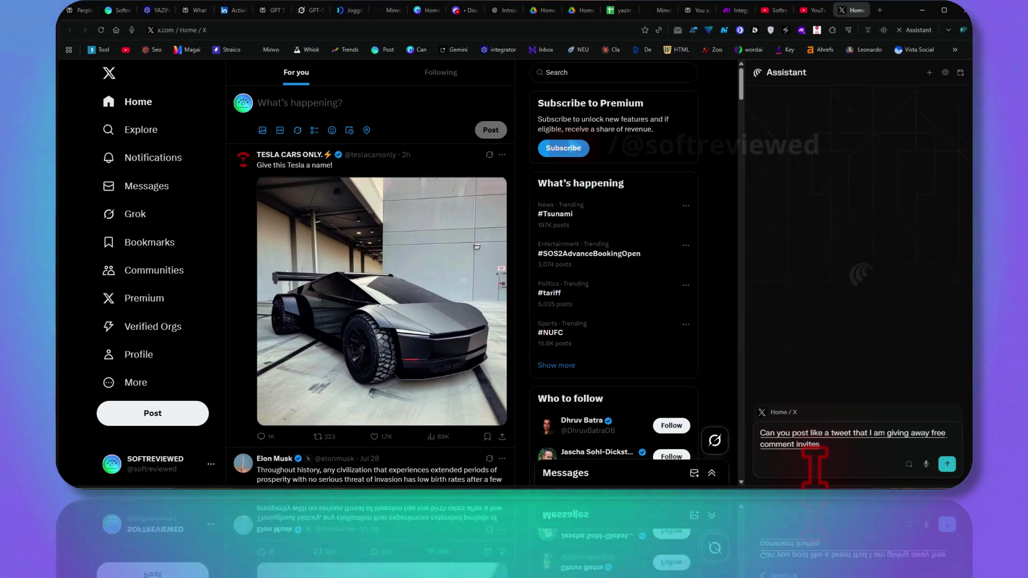
pyautogui.press('Return')
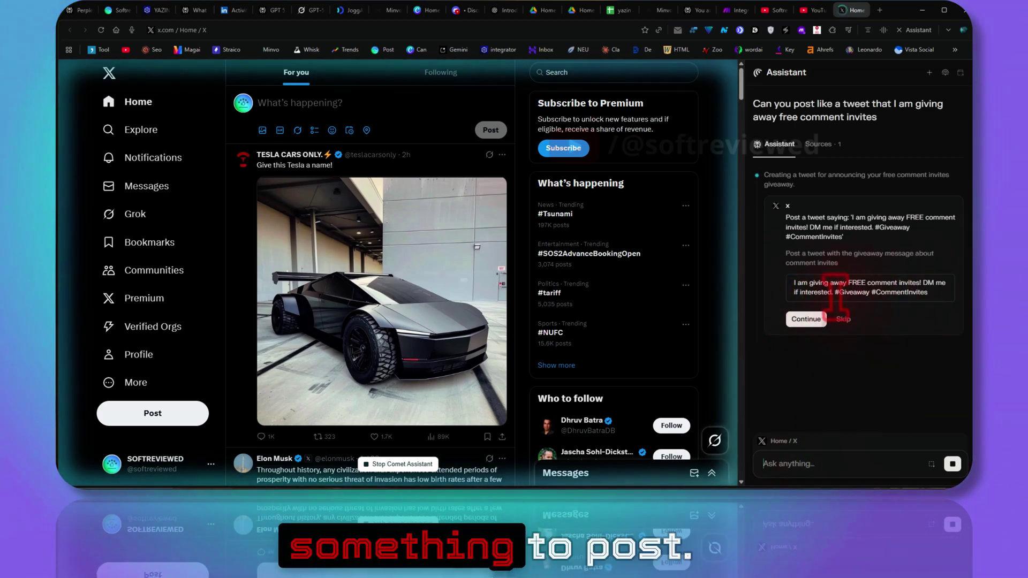
pyautogui.click(808, 320)
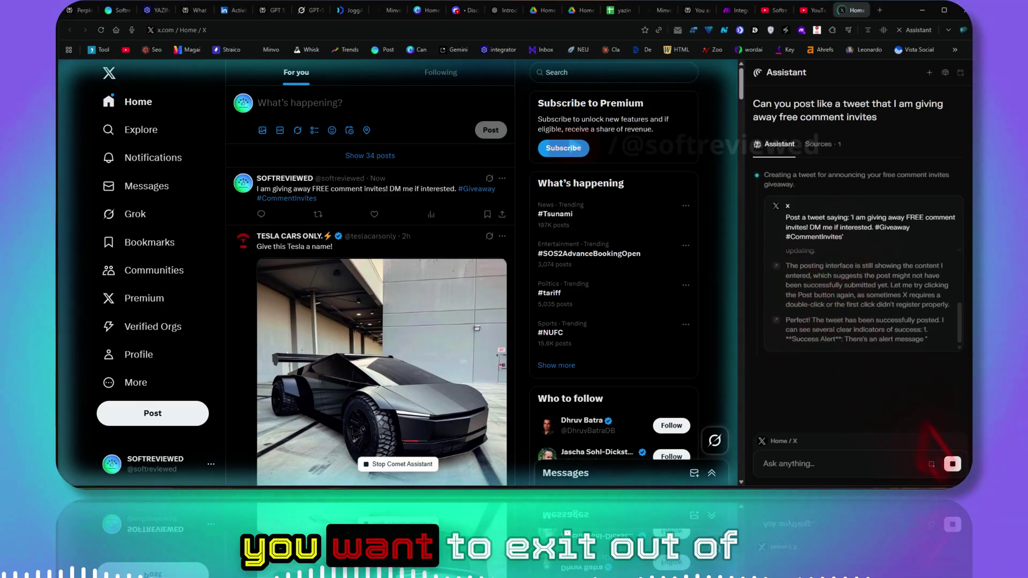
# Stop the Assistant's run and delete the posted giveaway tweet from the X feed
pyautogui.click(953, 465)
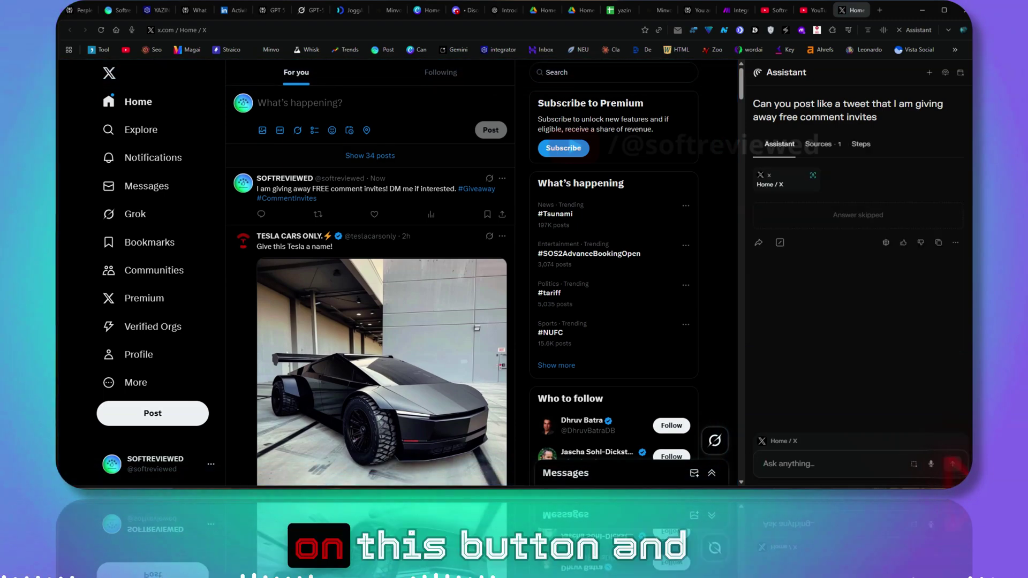
pyautogui.click(501, 178)
pyautogui.click(417, 184)
pyautogui.click(401, 292)
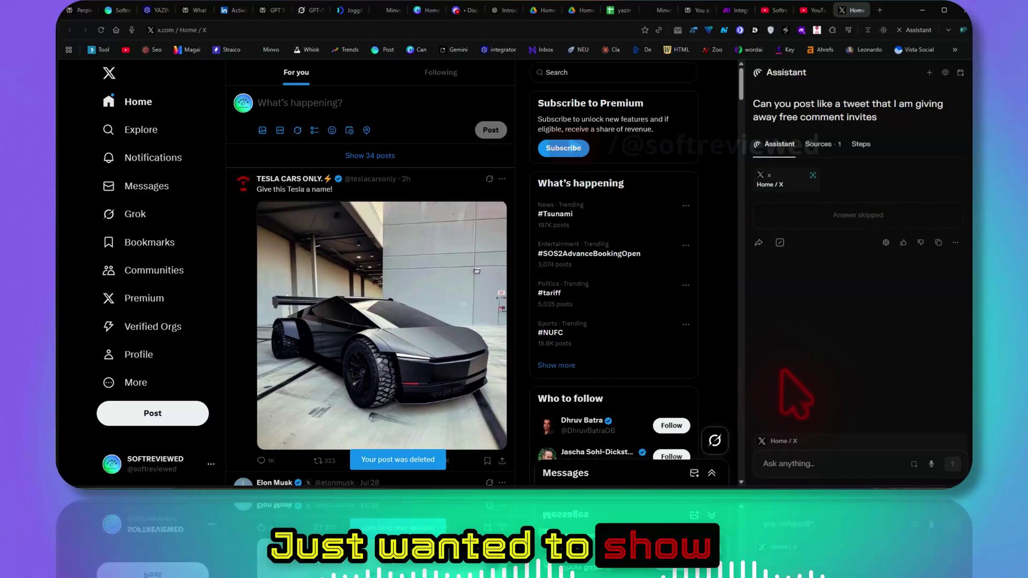
pyautogui.click(780, 463)
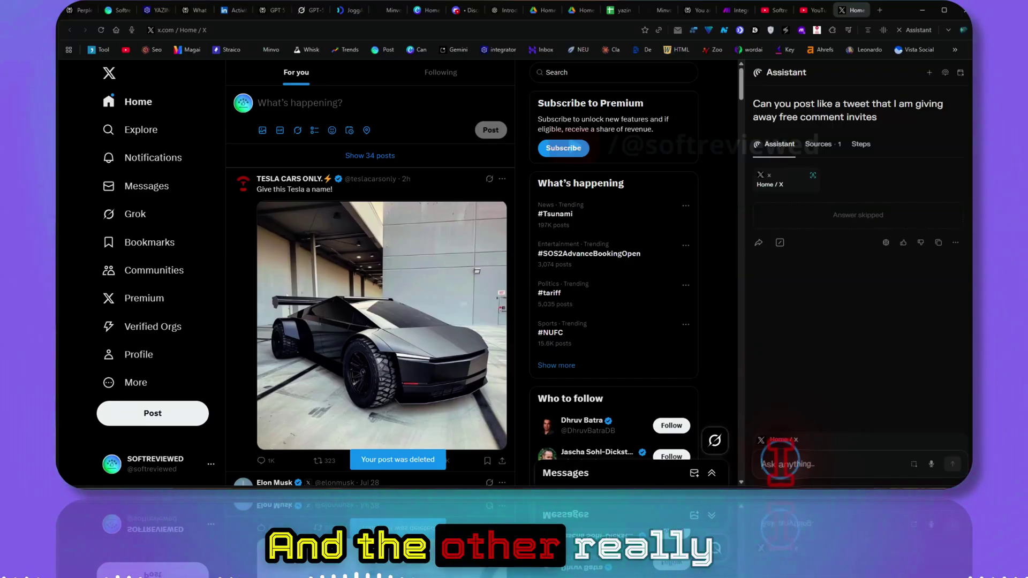
pyautogui.write('/')
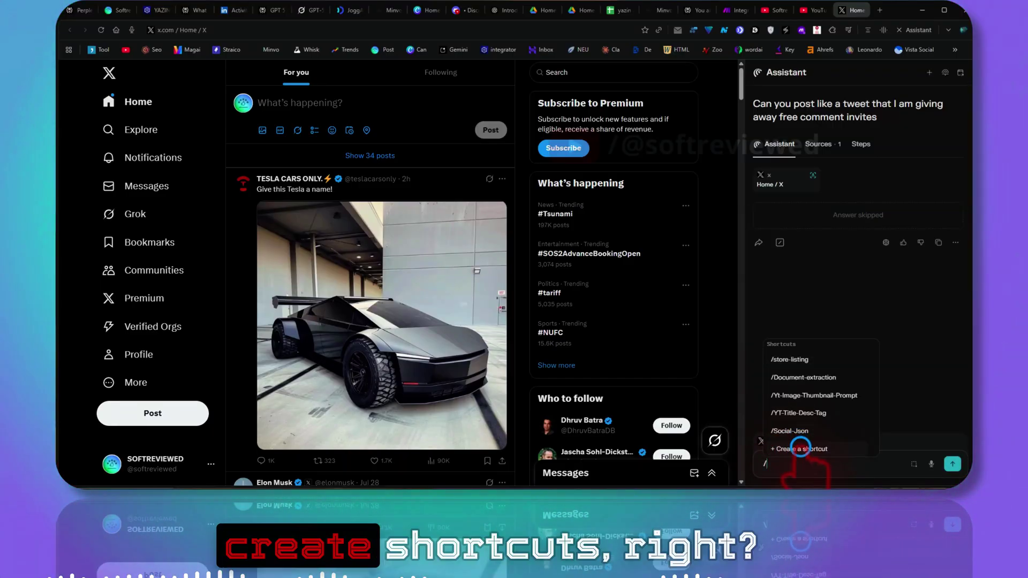
pyautogui.click(798, 453)
pyautogui.click(777, 286)
pyautogui.click(860, 334)
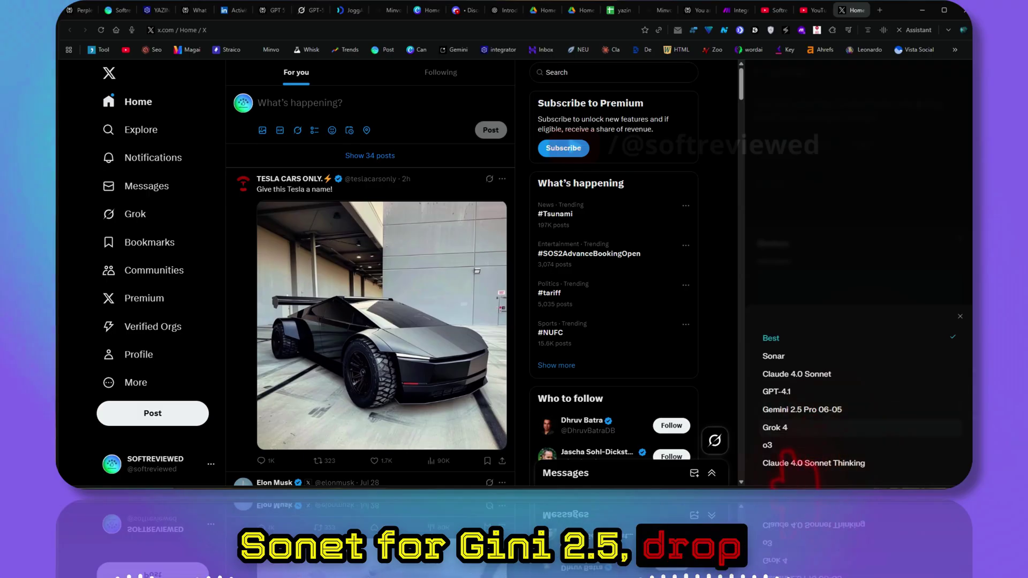
pyautogui.click(959, 318)
pyautogui.click(798, 396)
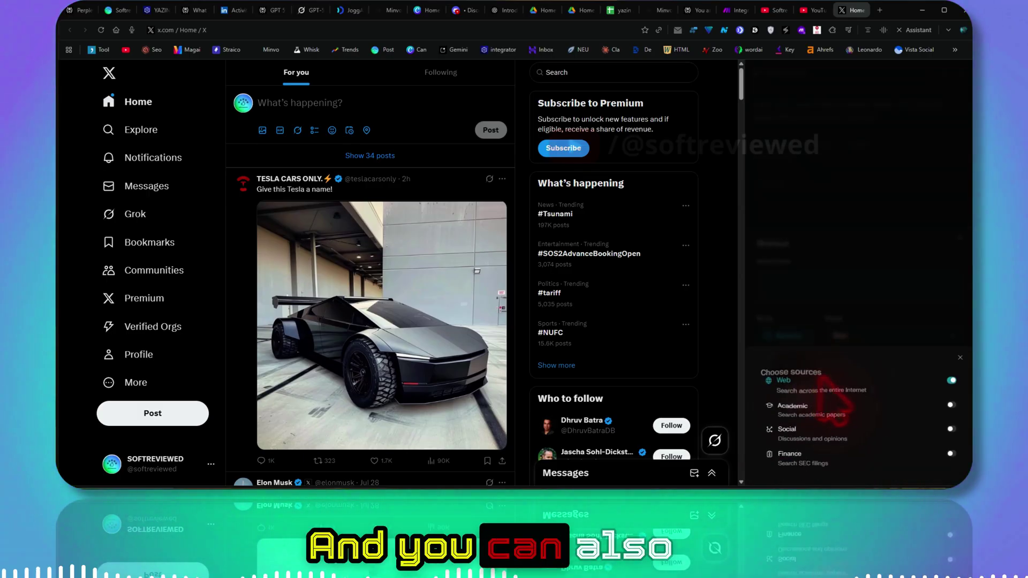
pyautogui.click(964, 355)
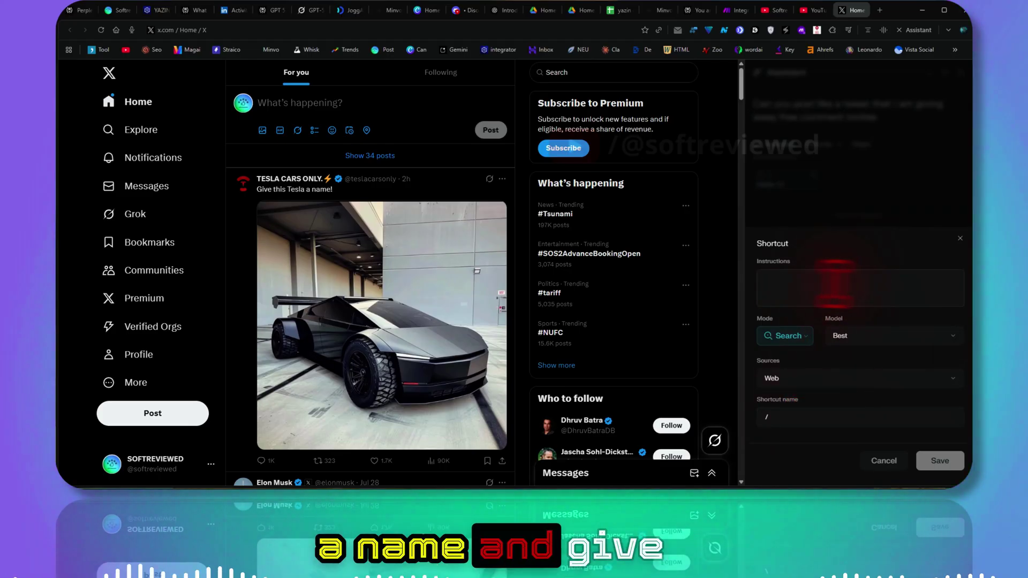
pyautogui.click(960, 238)
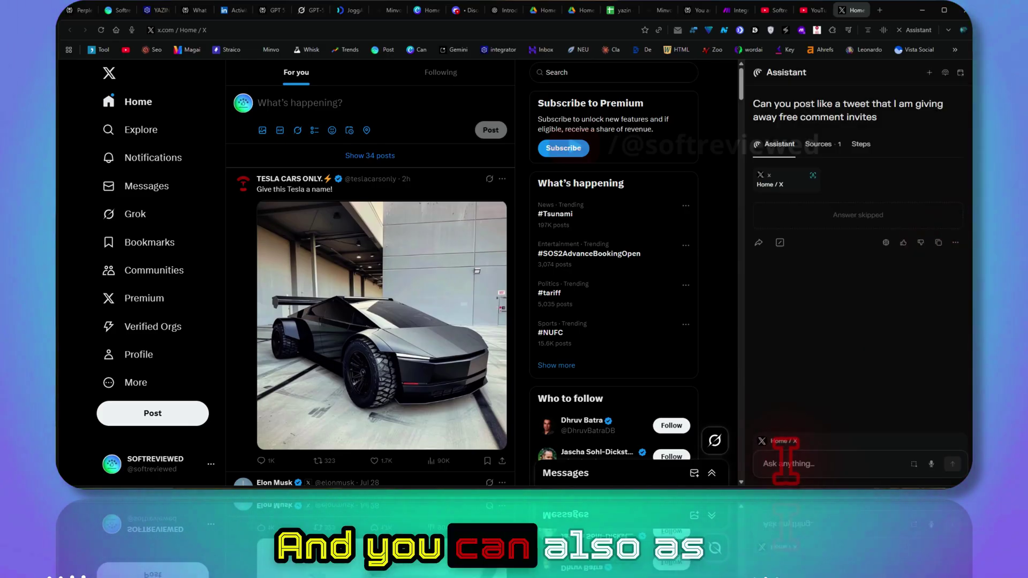
# Mention the Home / X and Softreviewed - YouTube tabs with @ in the prompt, then remove them
pyautogui.write('@')
pyautogui.press('BackSpace')
pyautogui.write('@')
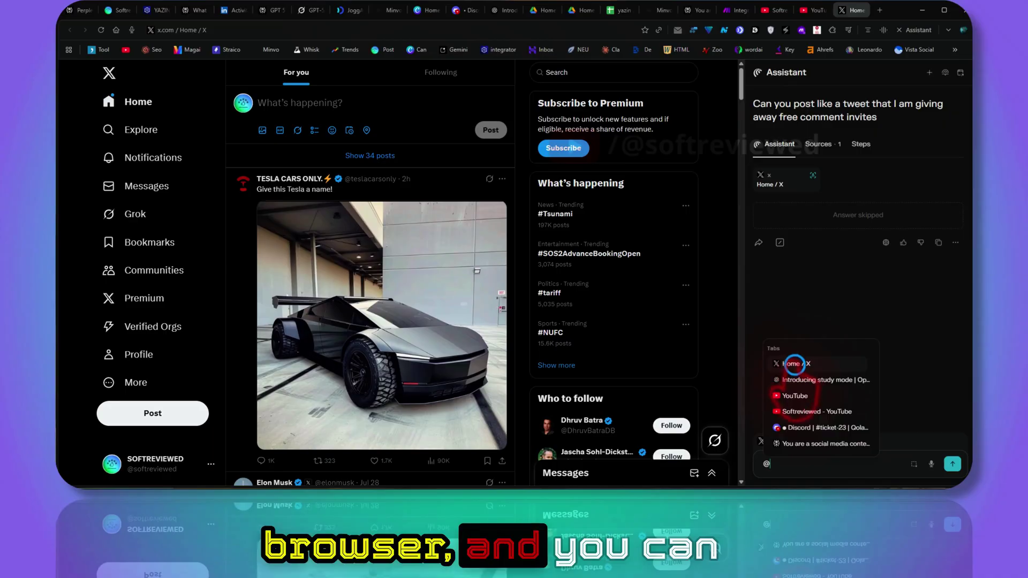
pyautogui.click(795, 365)
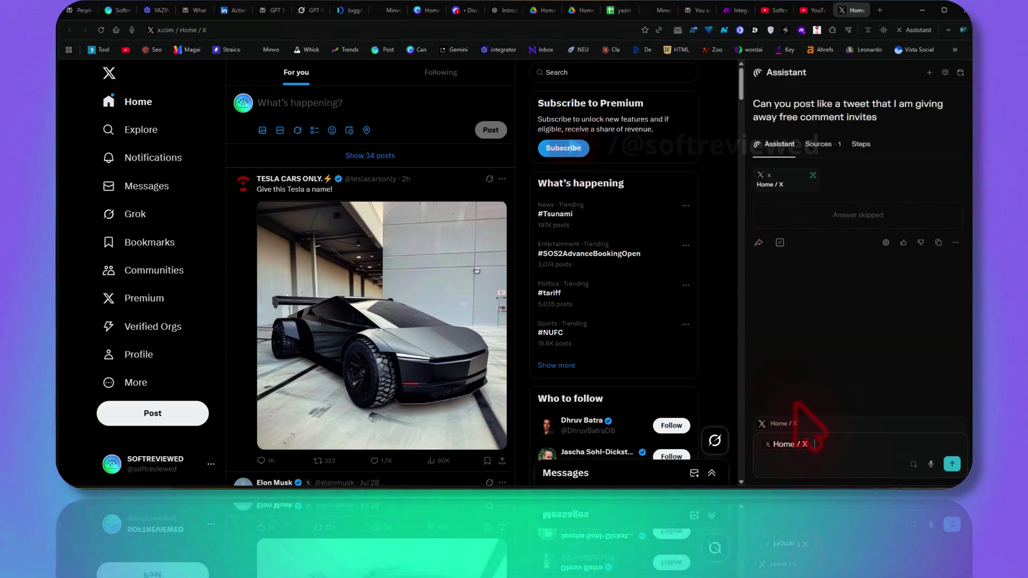
pyautogui.write('@')
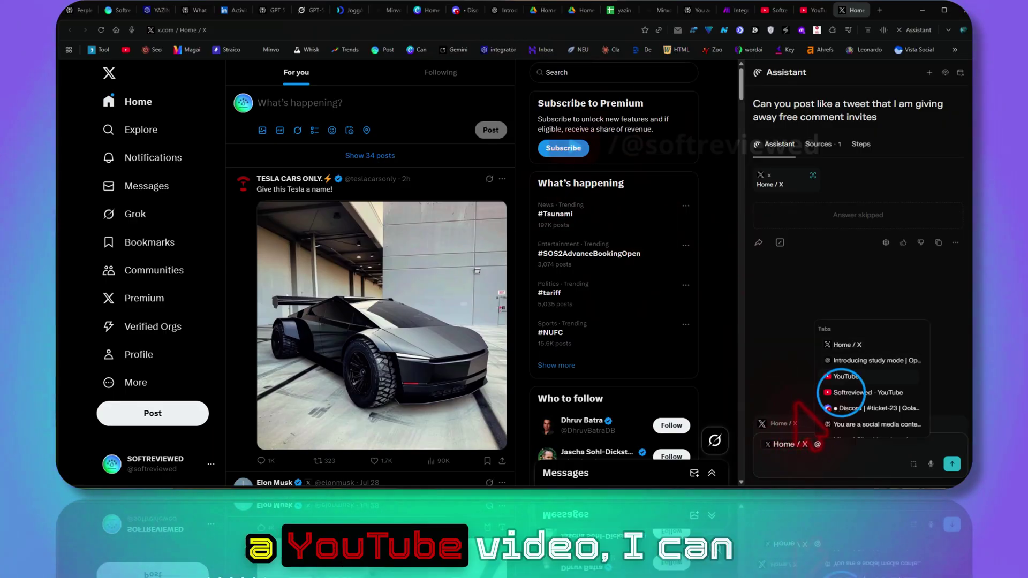
pyautogui.click(857, 392)
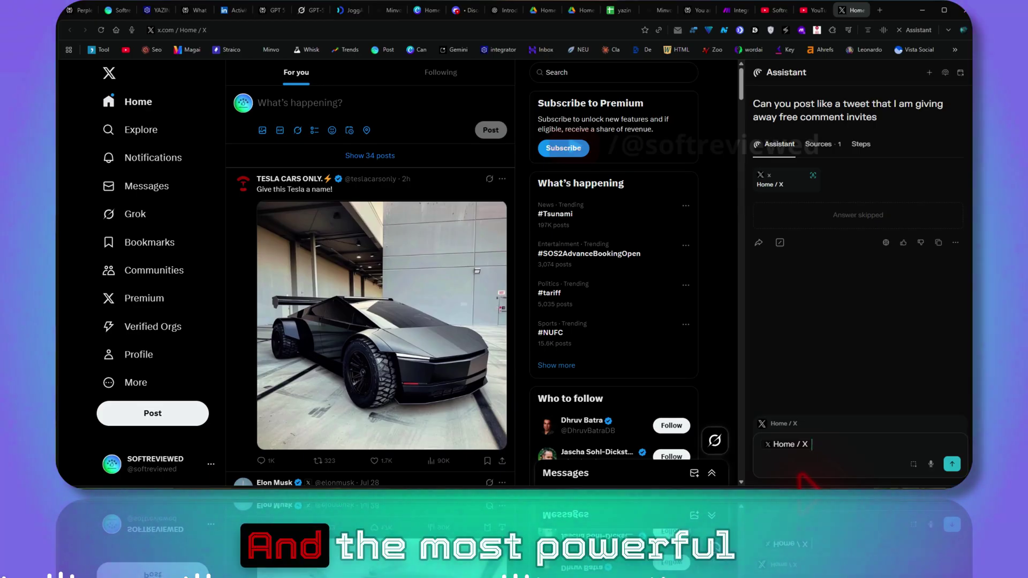
pyautogui.press('BackSpace')
pyautogui.press('BackSpace')
# In a new tab, open the Make Custom App Developer space and review its context and threads
pyautogui.write('@')
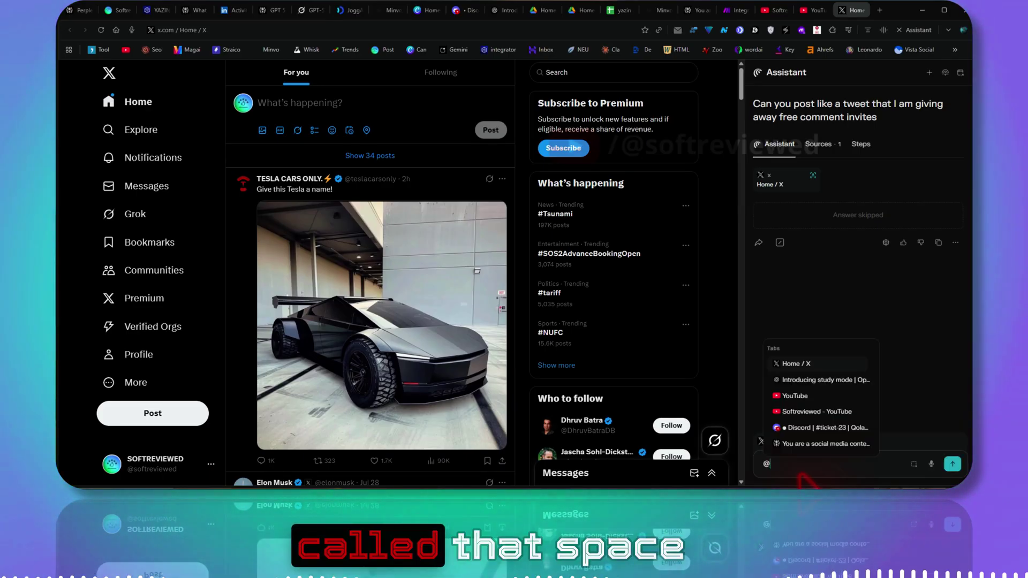
pyautogui.click(880, 11)
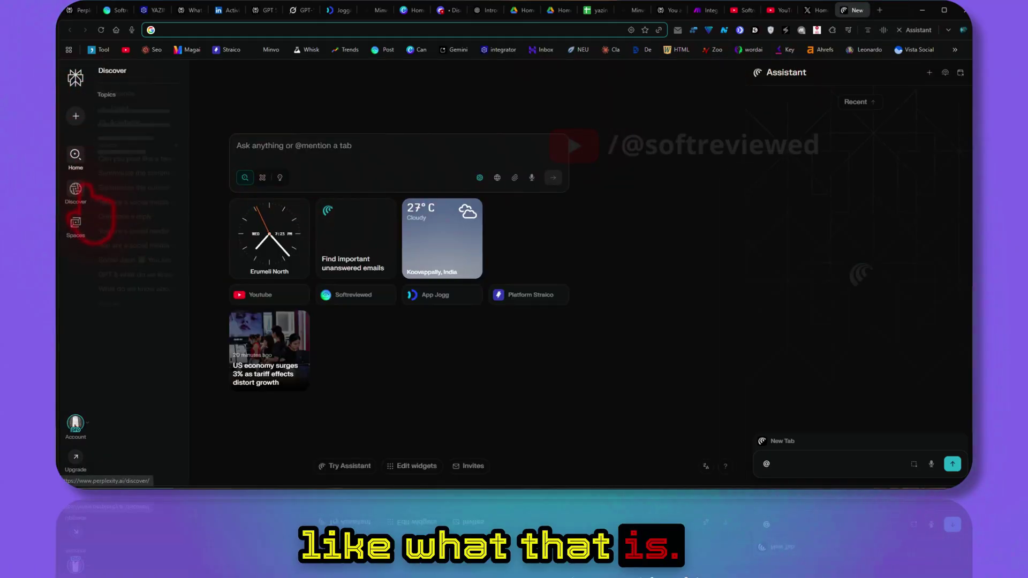
pyautogui.moveTo(75, 224)
pyautogui.click(143, 149)
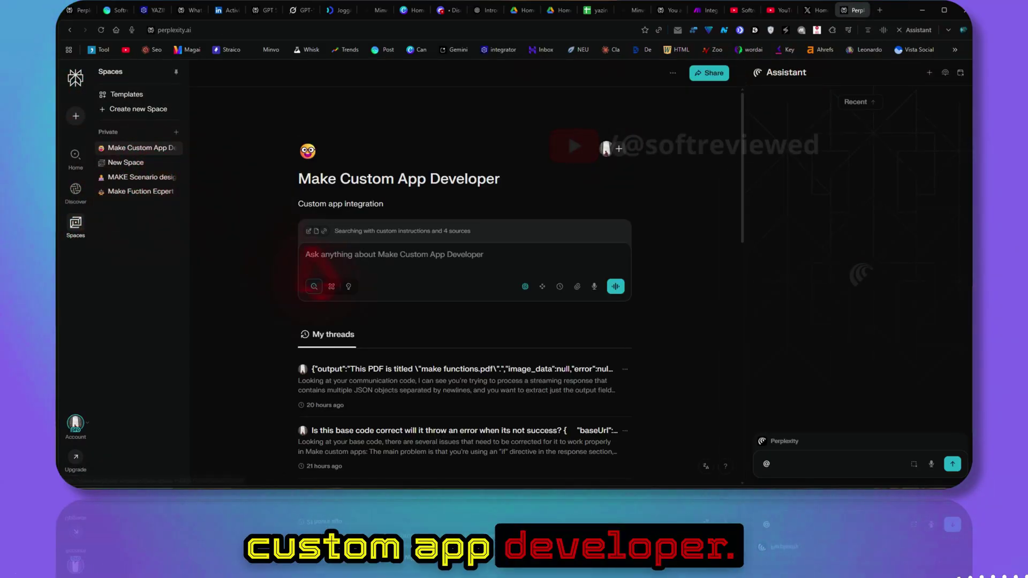
pyautogui.click(316, 231)
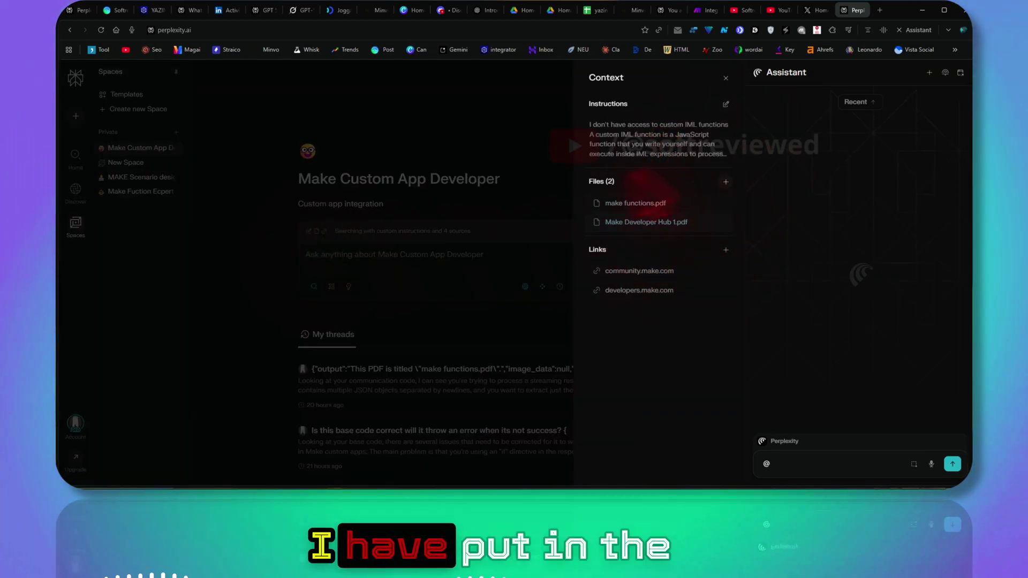
pyautogui.click(726, 78)
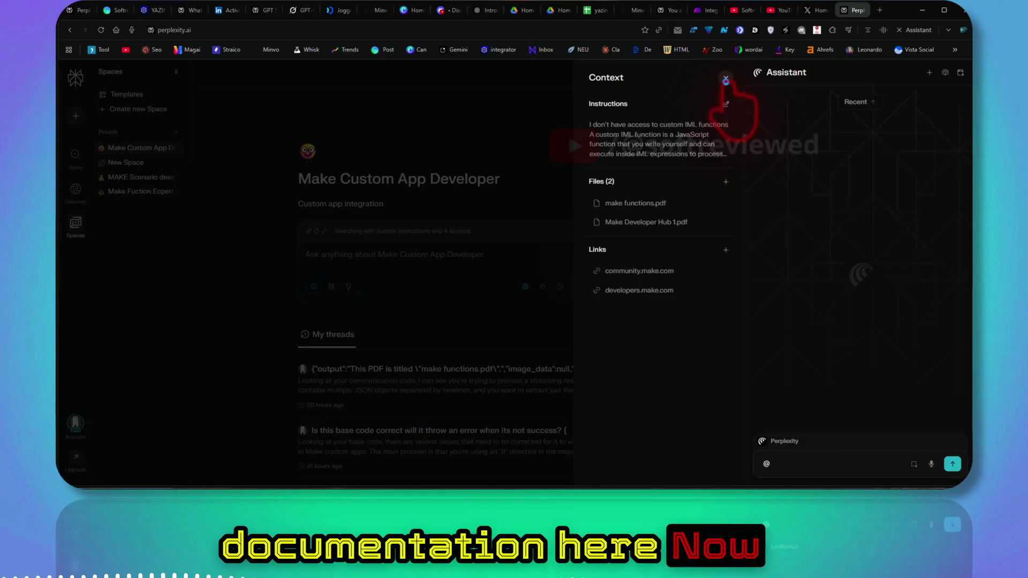
pyautogui.scroll(-2, 459, 236)
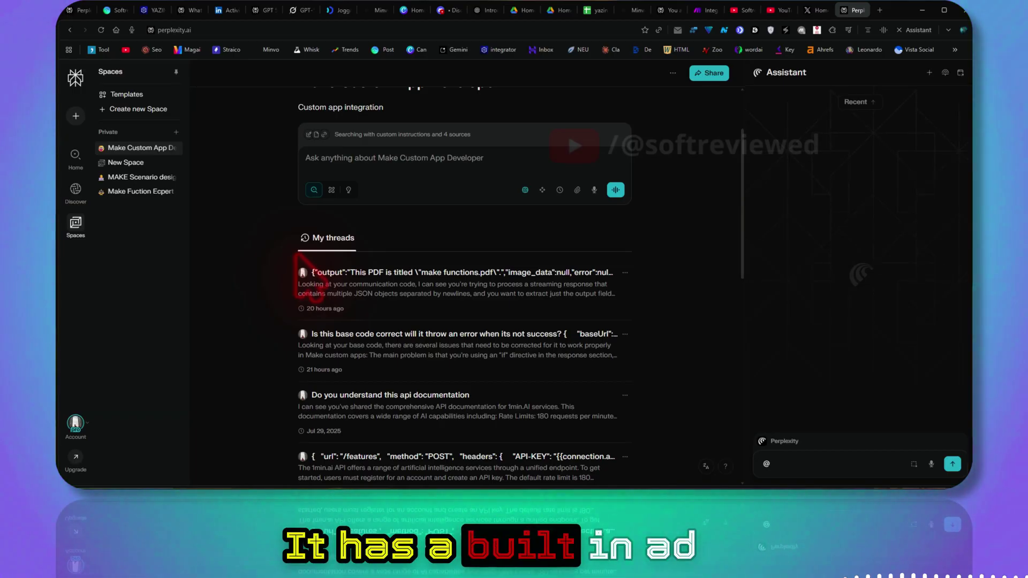
# Use the sidebar Home button to return to the Perplexity Pro home page
pyautogui.click(75, 75)
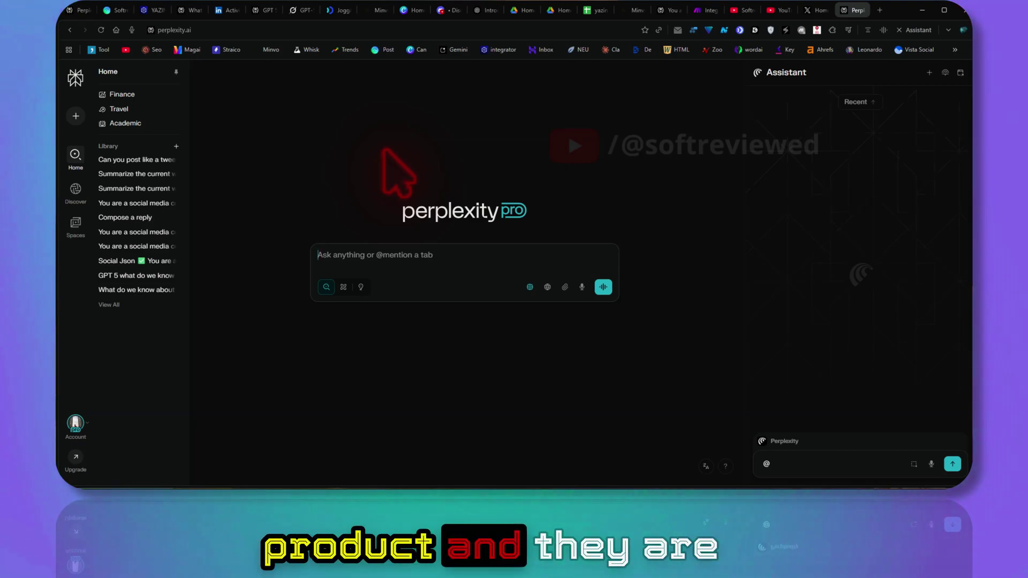
pyautogui.click(390, 156)
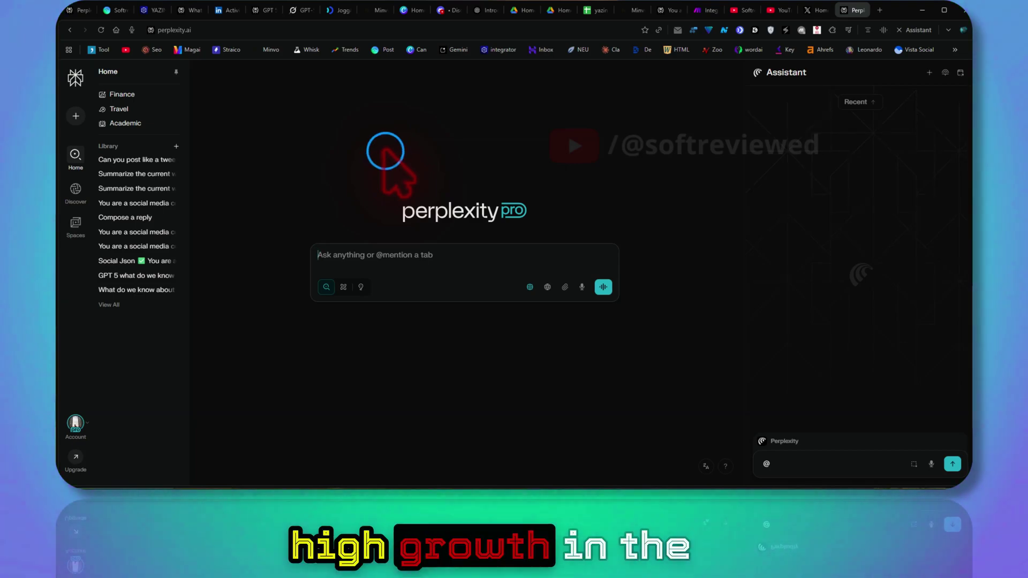
pyautogui.click(420, 257)
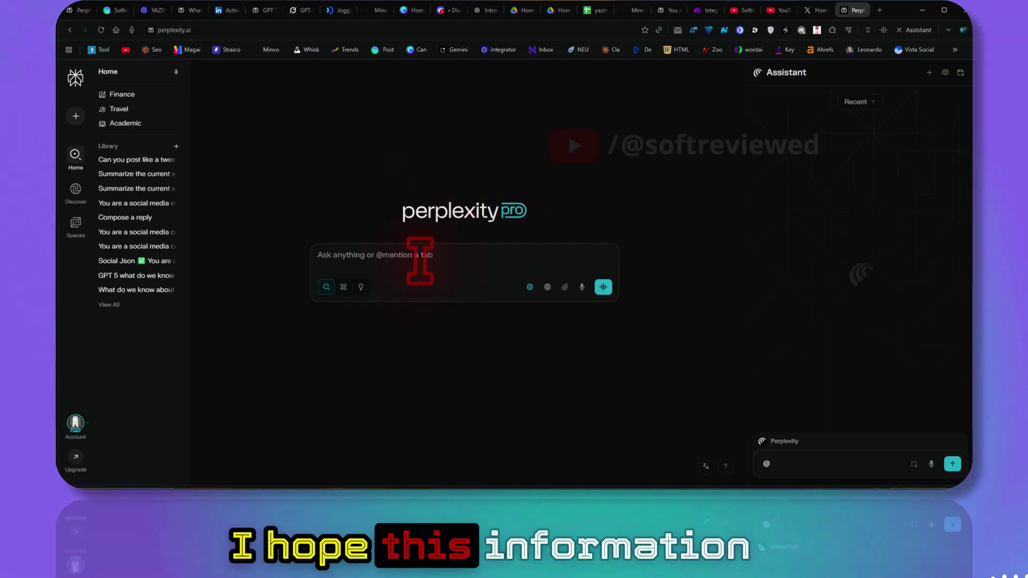